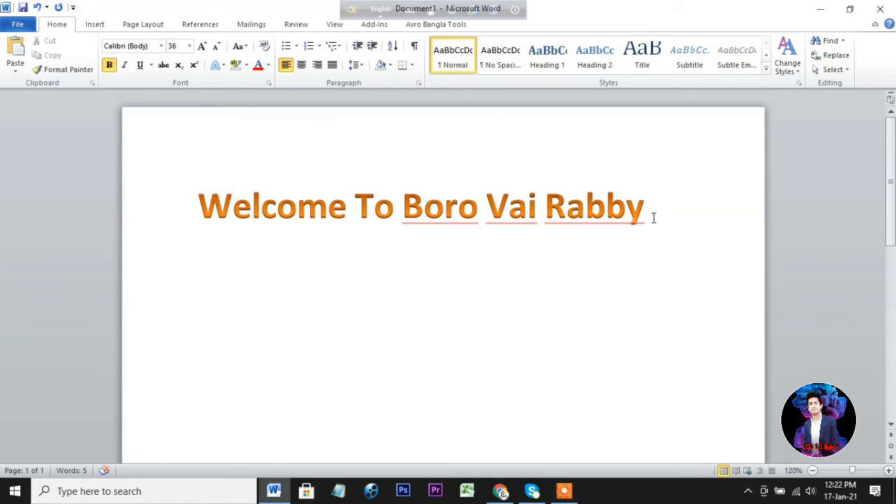
Select all the heading text and give it a Black, Text 1 text outline.
key("ctrl+a")
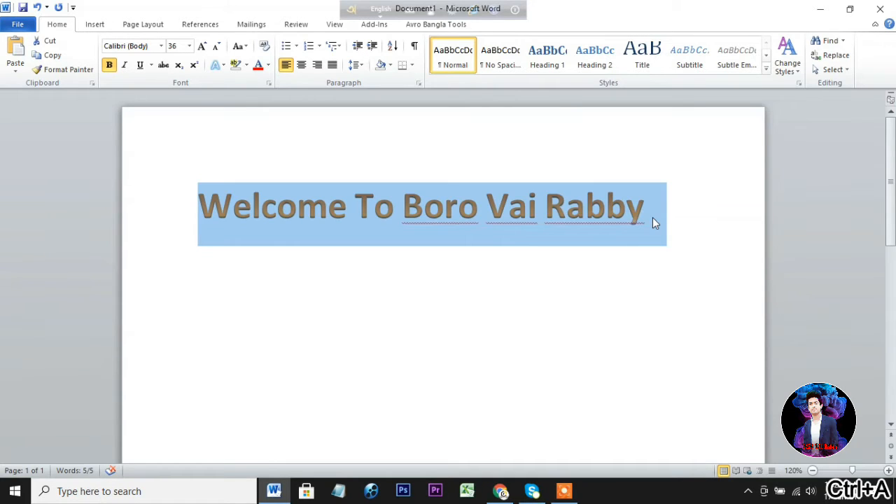
left_click(222, 66)
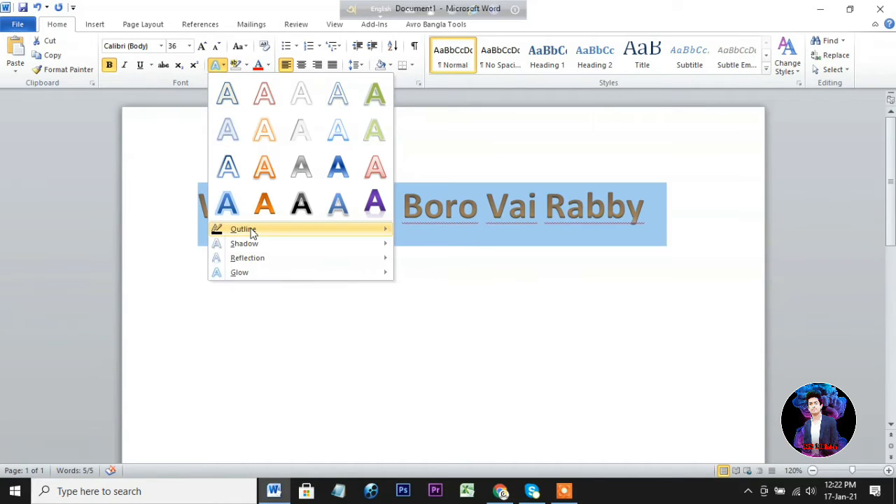
mouse_move(252, 232)
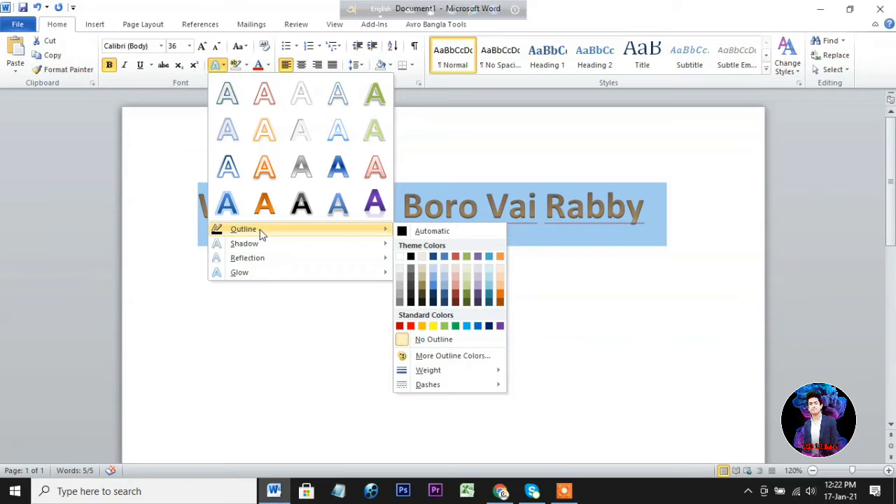
left_click(411, 257)
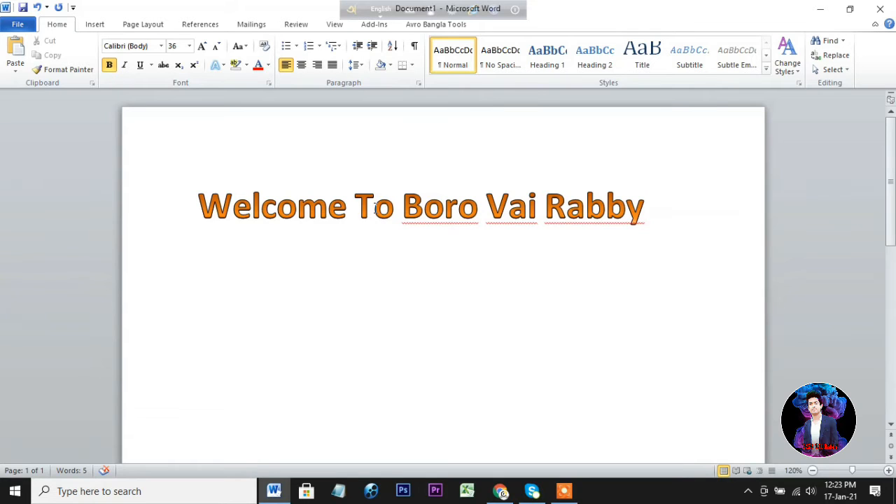
Reselect the whole heading and change its outline to a long-dash style.
key("ctrl+a")
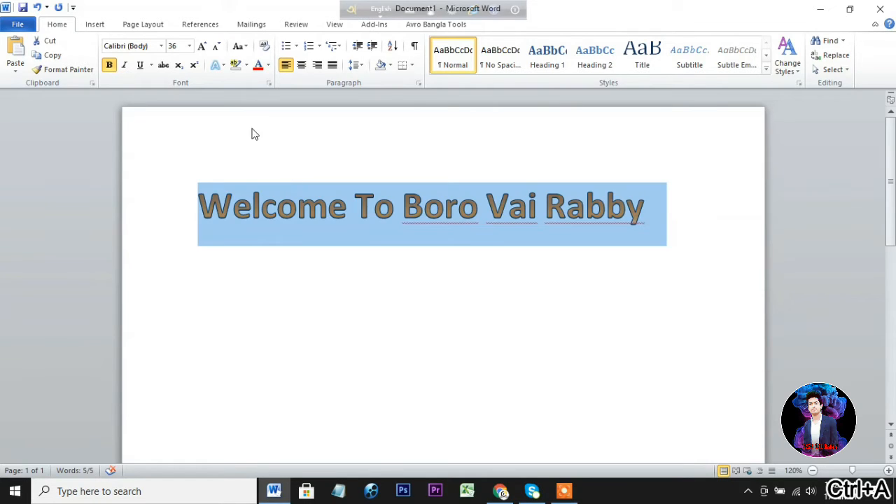
left_click(224, 65)
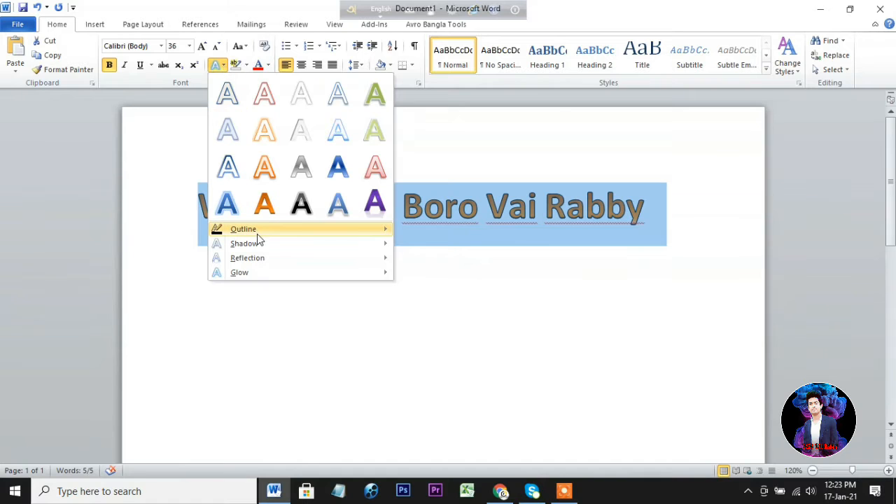
mouse_move(462, 383)
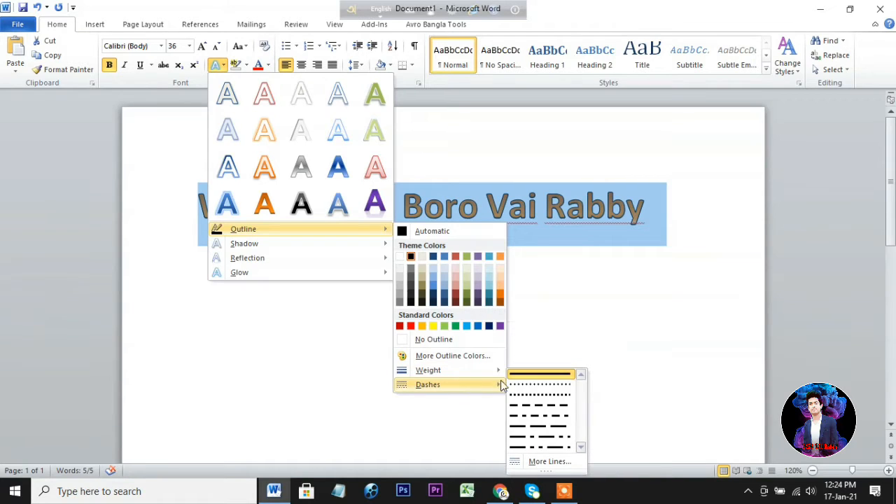
left_click(530, 429)
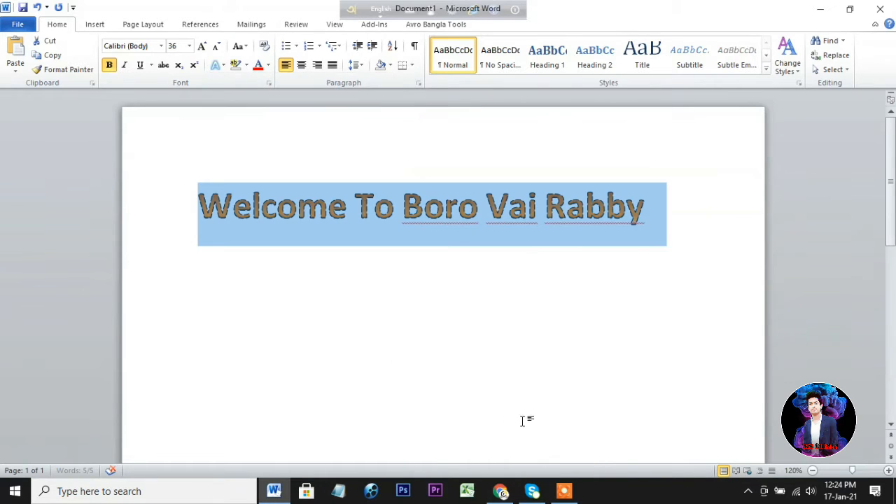
left_click(648, 215)
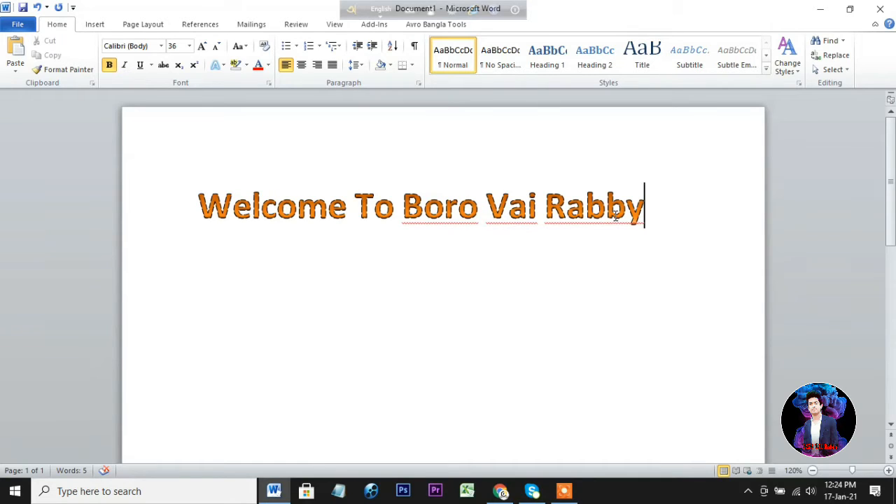
Select the heading and remove its text outline with No Outline.
left_click_drag(652, 207, 287, 203)
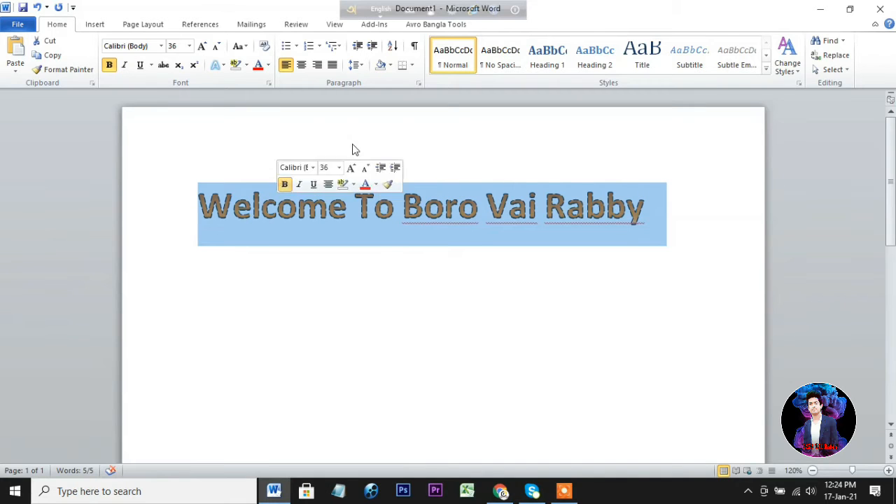
left_click(224, 66)
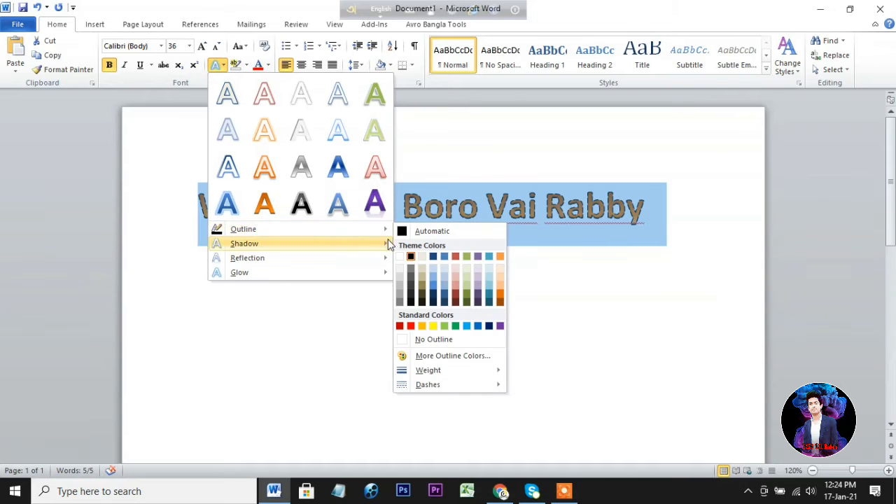
left_click(406, 341)
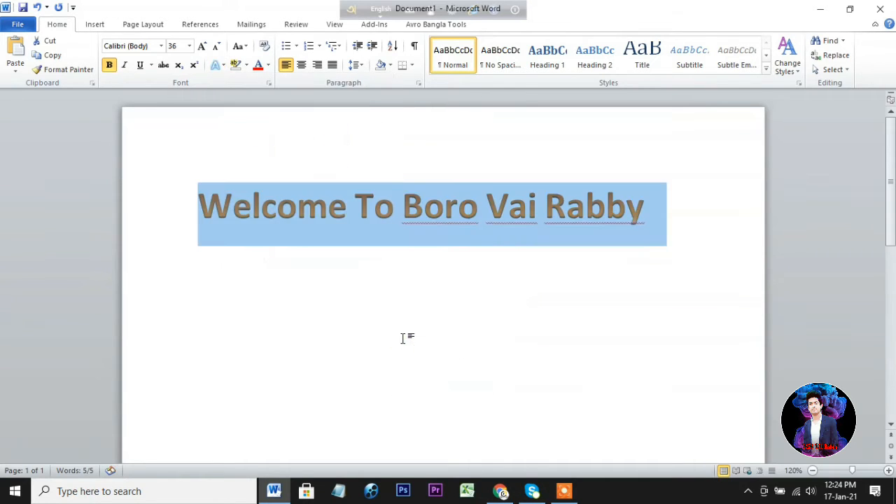
left_click(642, 206)
Select the heading and apply the first perspective shadow effect to it.
left_click_drag(645, 209, 203, 207)
left_click(216, 64)
mouse_move(294, 231)
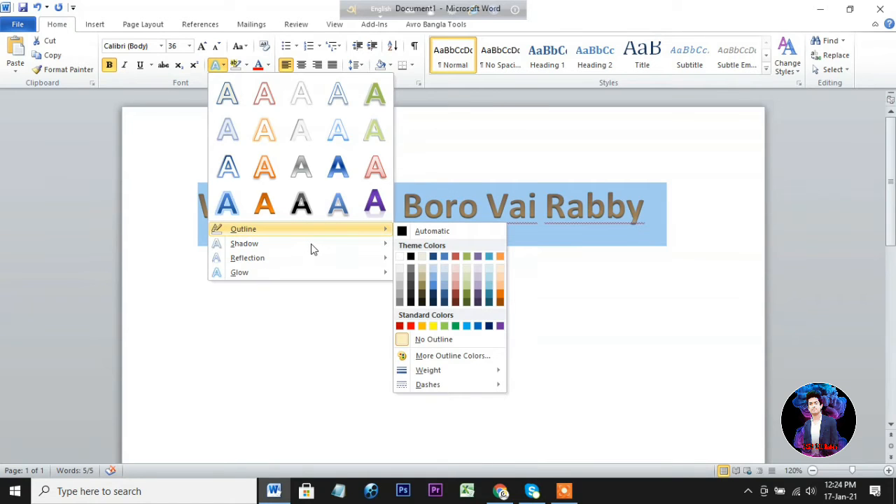
mouse_move(313, 248)
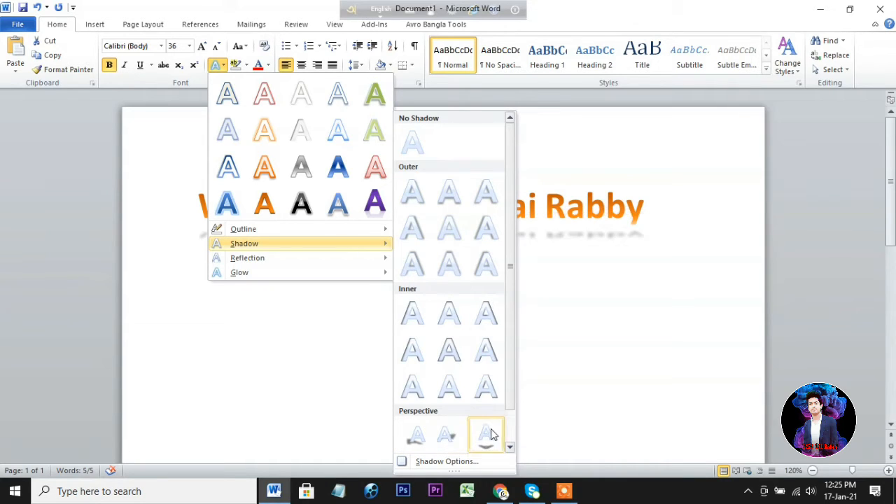
left_click(420, 436)
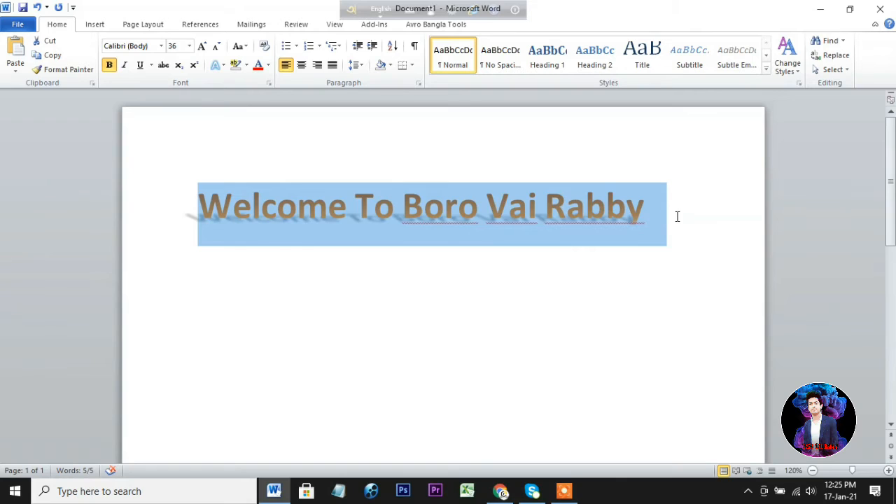
left_click(676, 216)
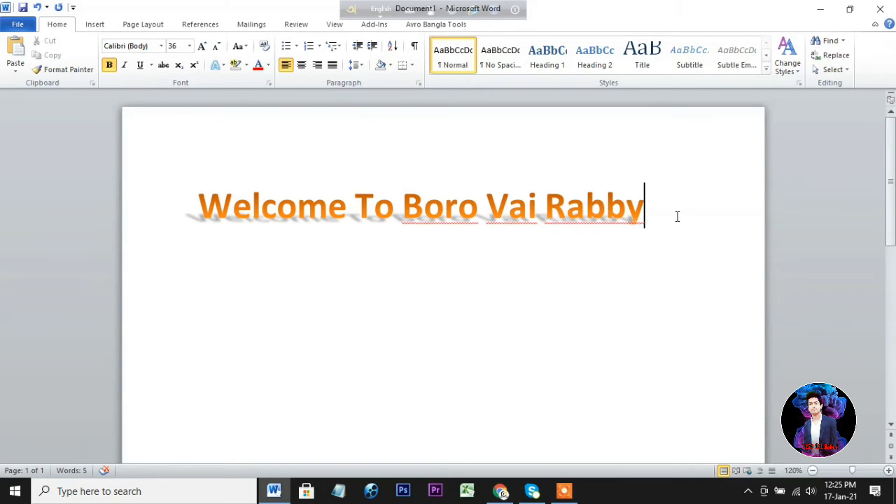
Select all the heading text and remove its shadow with No Shadow.
key("ctrl+a")
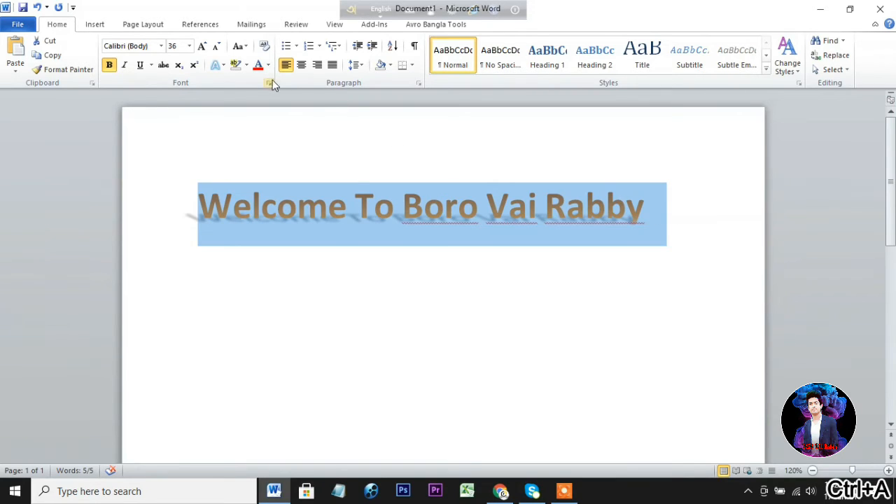
left_click(223, 67)
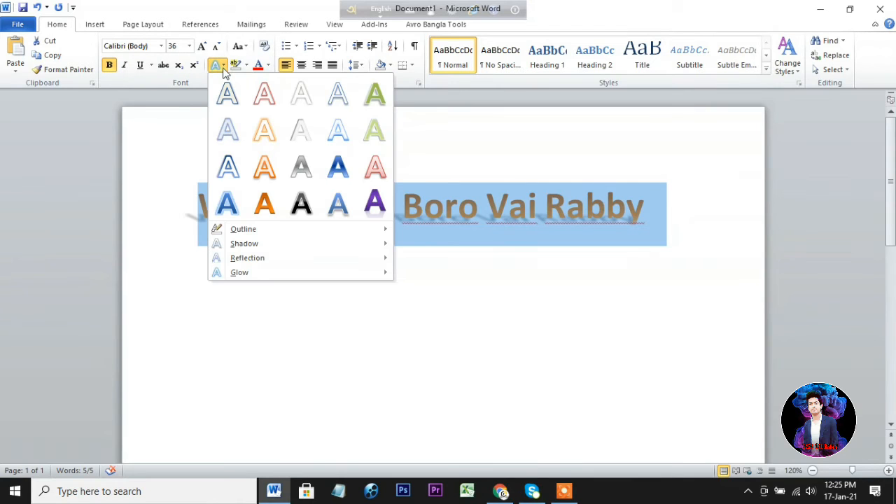
mouse_move(275, 233)
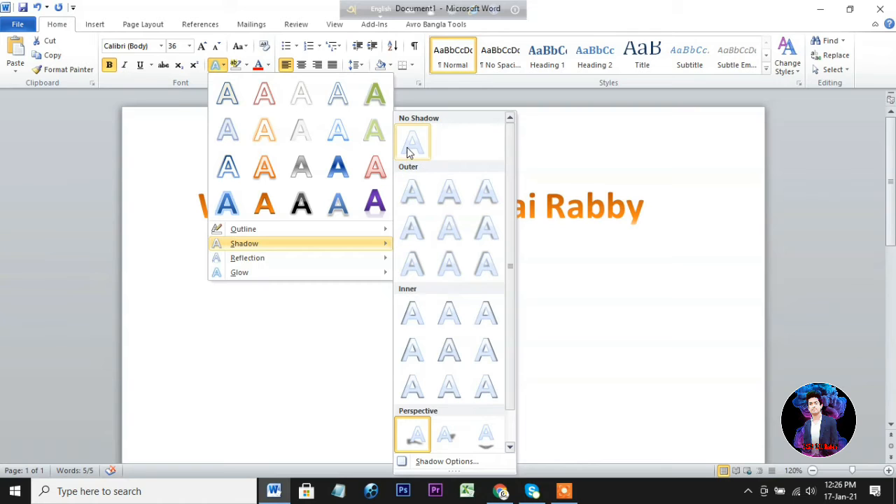
left_click(410, 151)
left_click(642, 216)
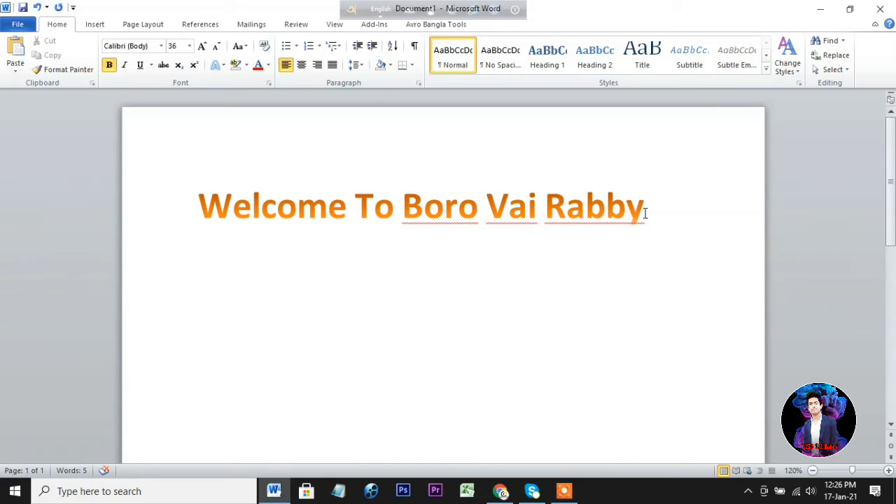
Select all the heading text and apply the middle reflection variation from the second row.
key("ctrl+a")
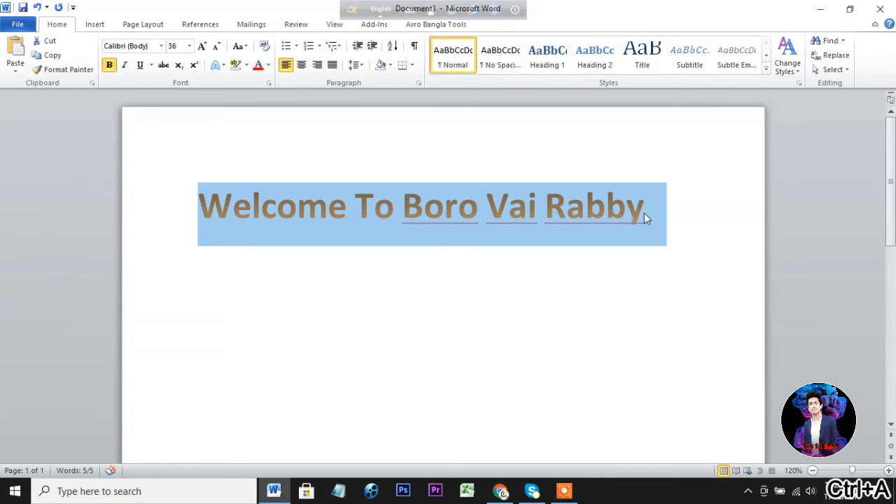
left_click(222, 67)
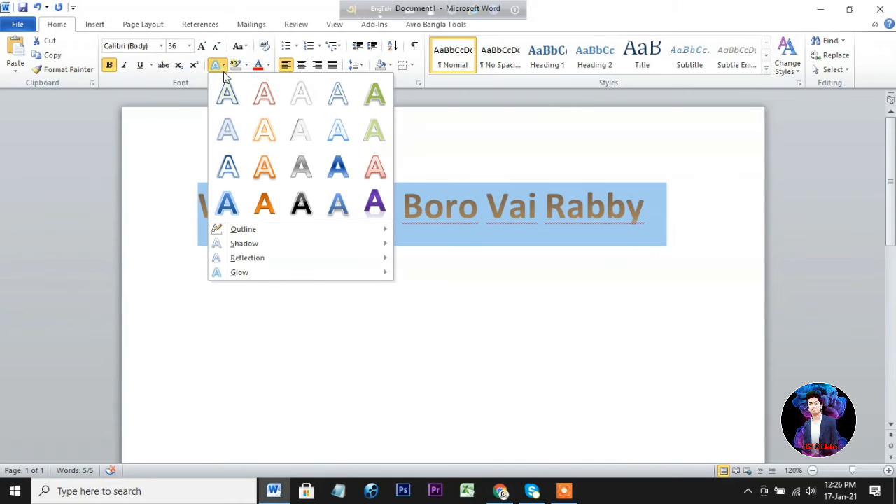
mouse_move(266, 265)
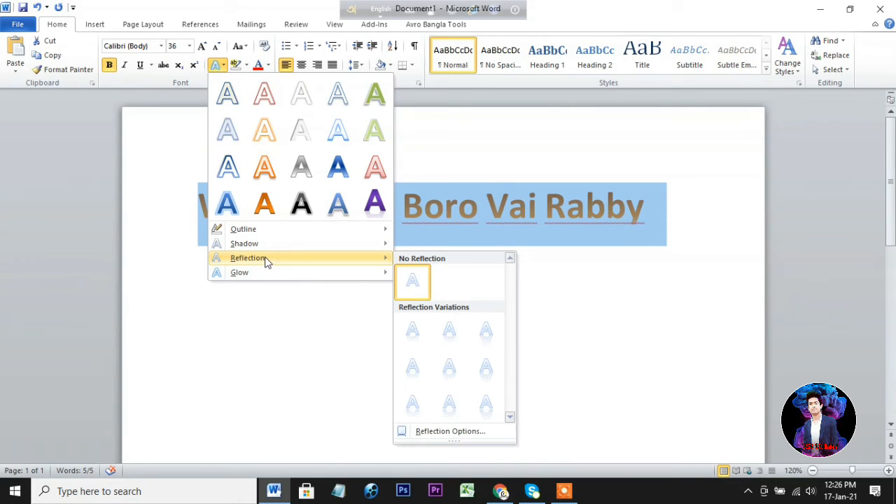
left_click(268, 259)
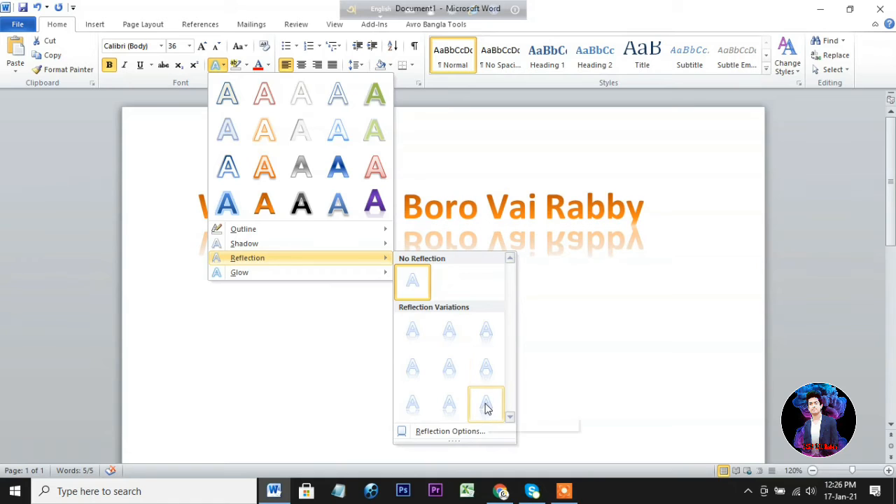
left_click(455, 369)
left_click(649, 221)
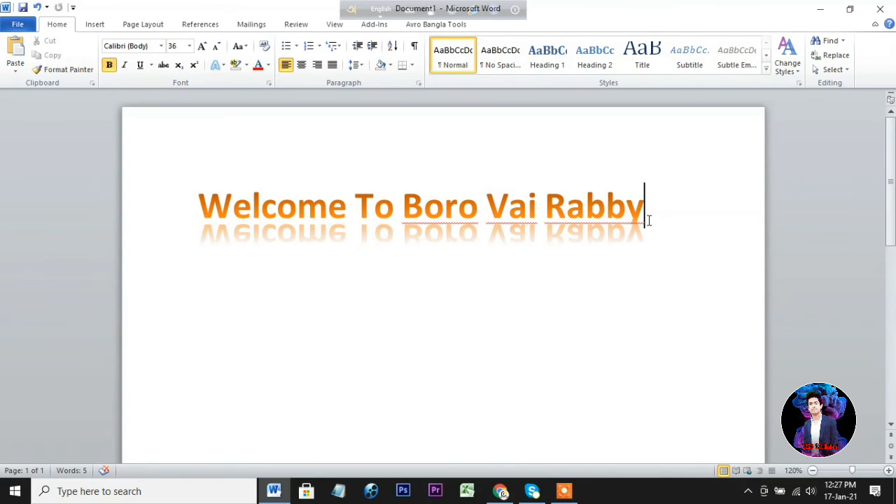
Select all the heading text and remove its reflection with No Reflection.
key("ctrl+a")
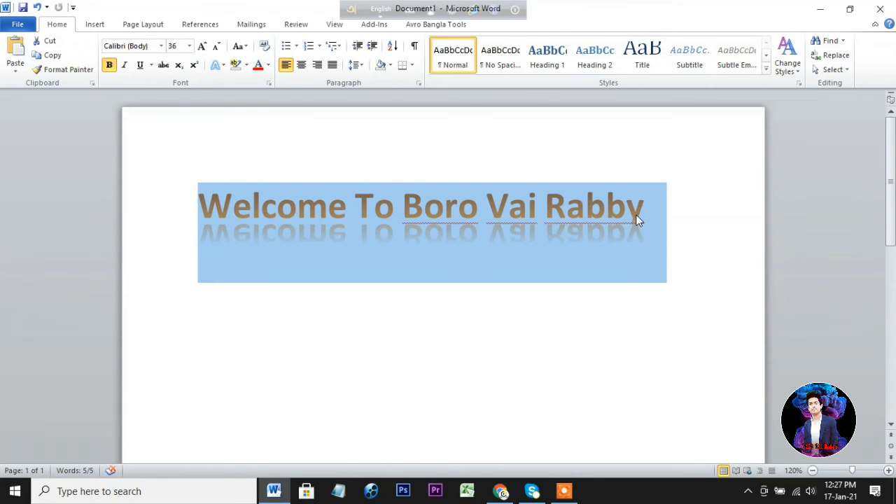
left_click(223, 65)
mouse_move(273, 263)
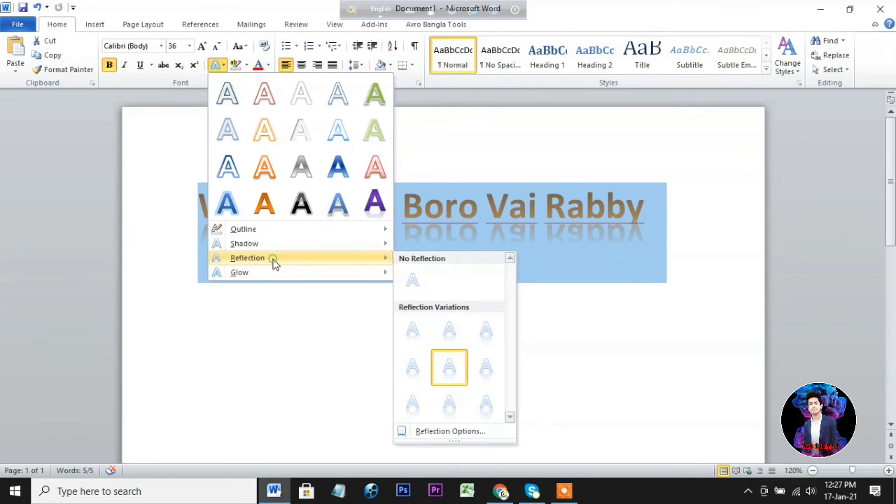
left_click(411, 276)
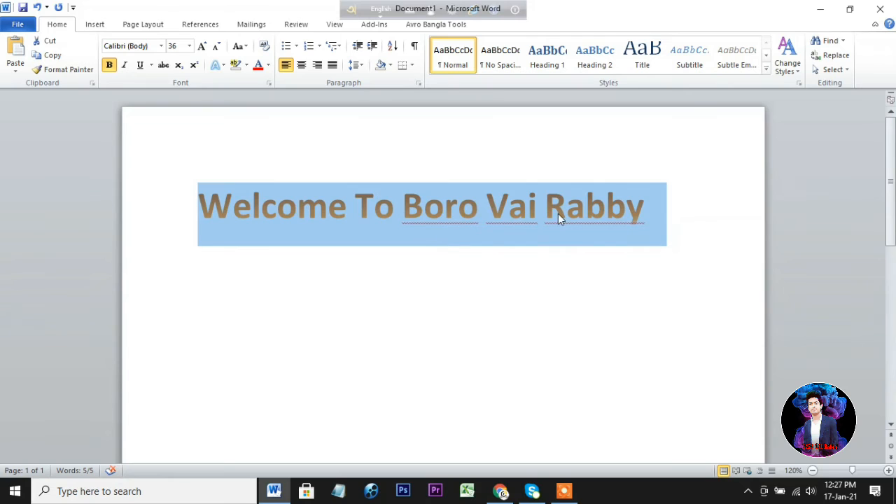
left_click(647, 205)
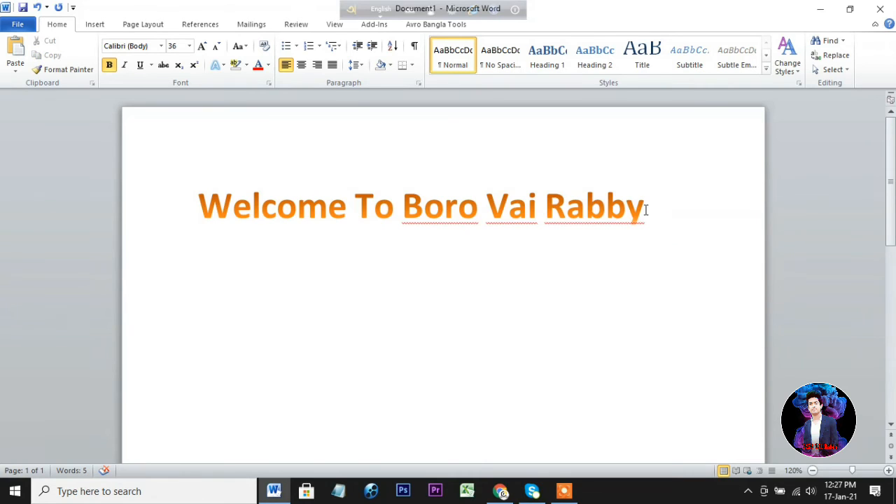
Select all the heading text and apply a green glow variation from the bottom row.
key("ctrl+a")
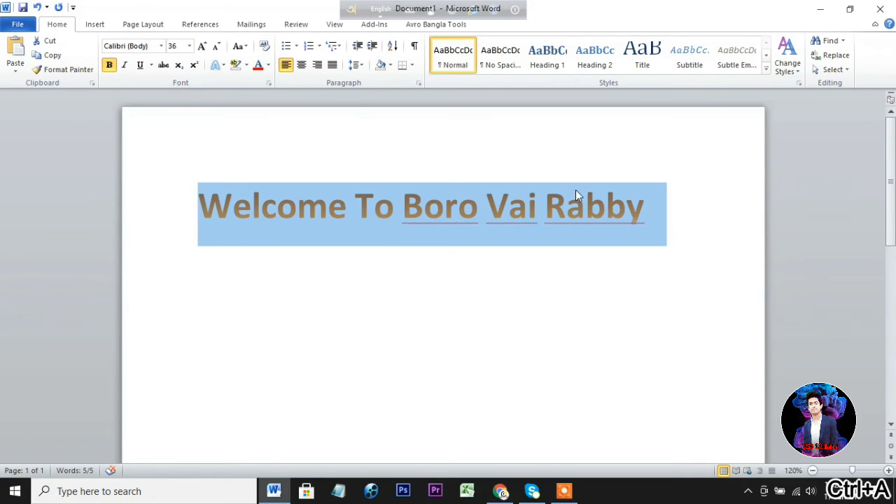
left_click(221, 66)
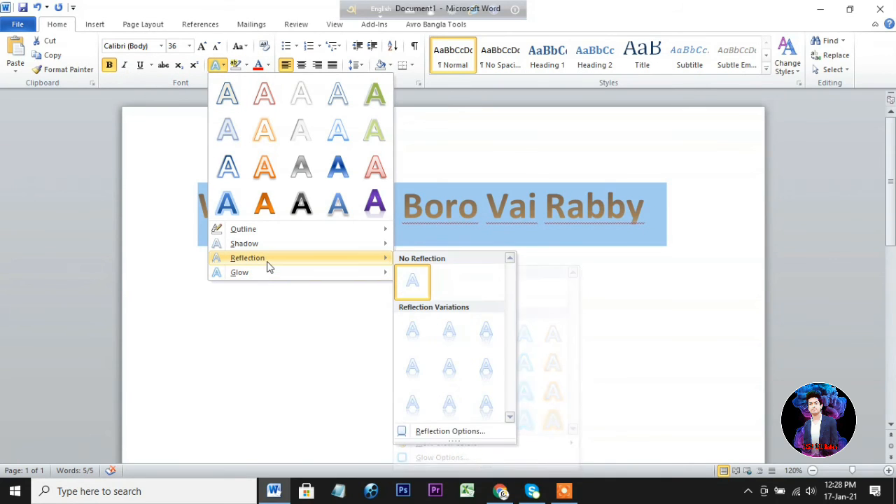
mouse_move(258, 273)
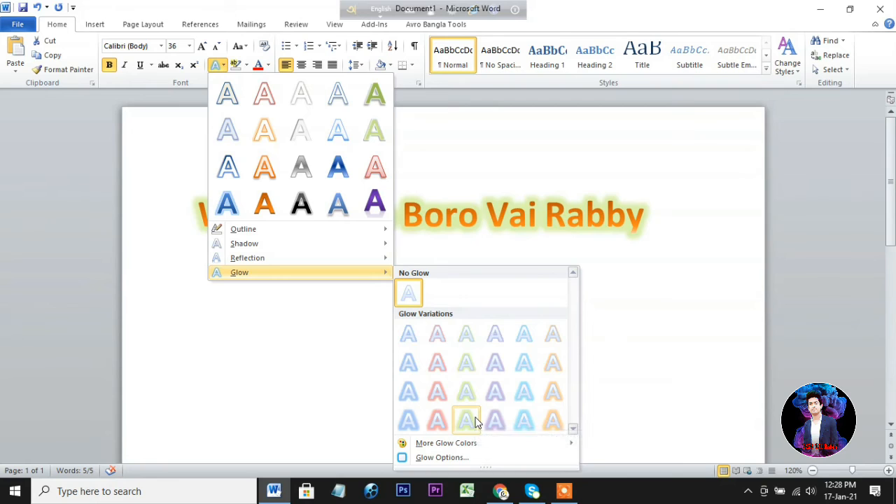
left_click(476, 421)
left_click(652, 215)
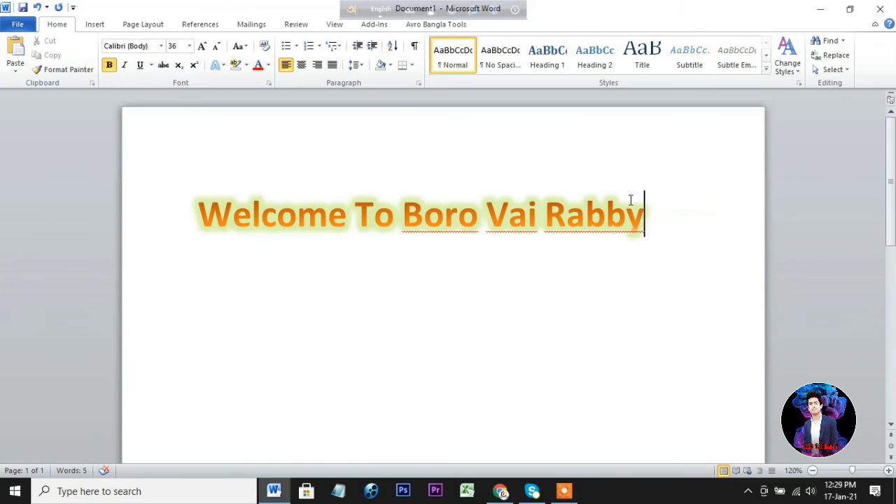
Select all the heading text and remove its glow with No Glow.
key("ctrl+a")
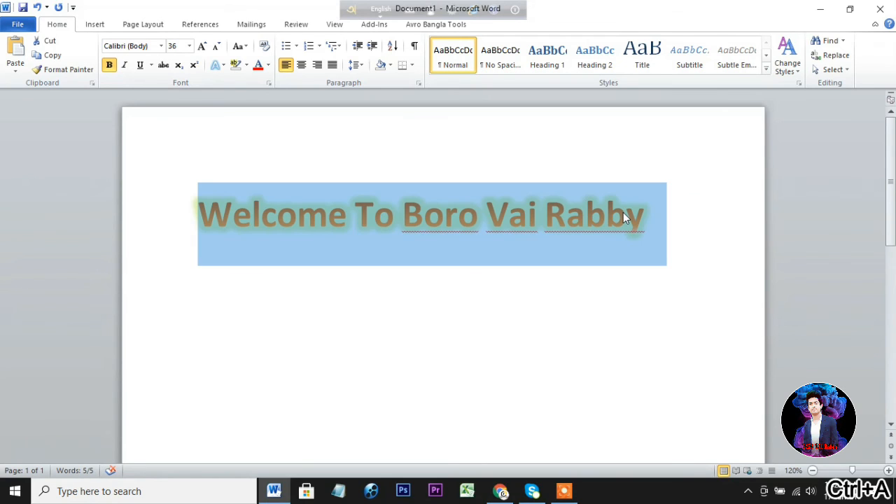
left_click(222, 64)
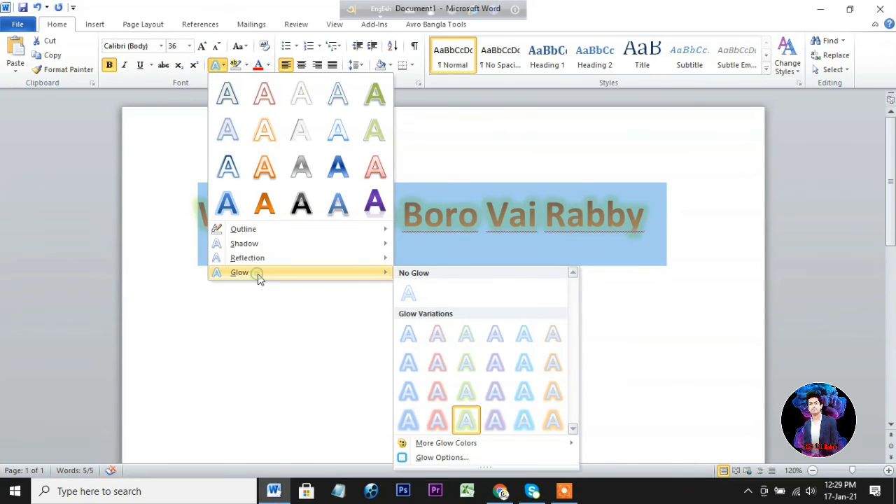
left_click(410, 292)
left_click(655, 209)
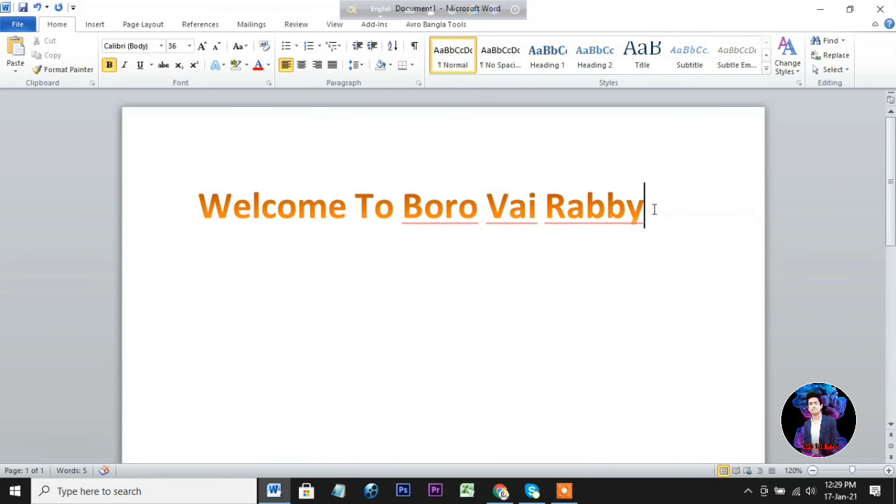